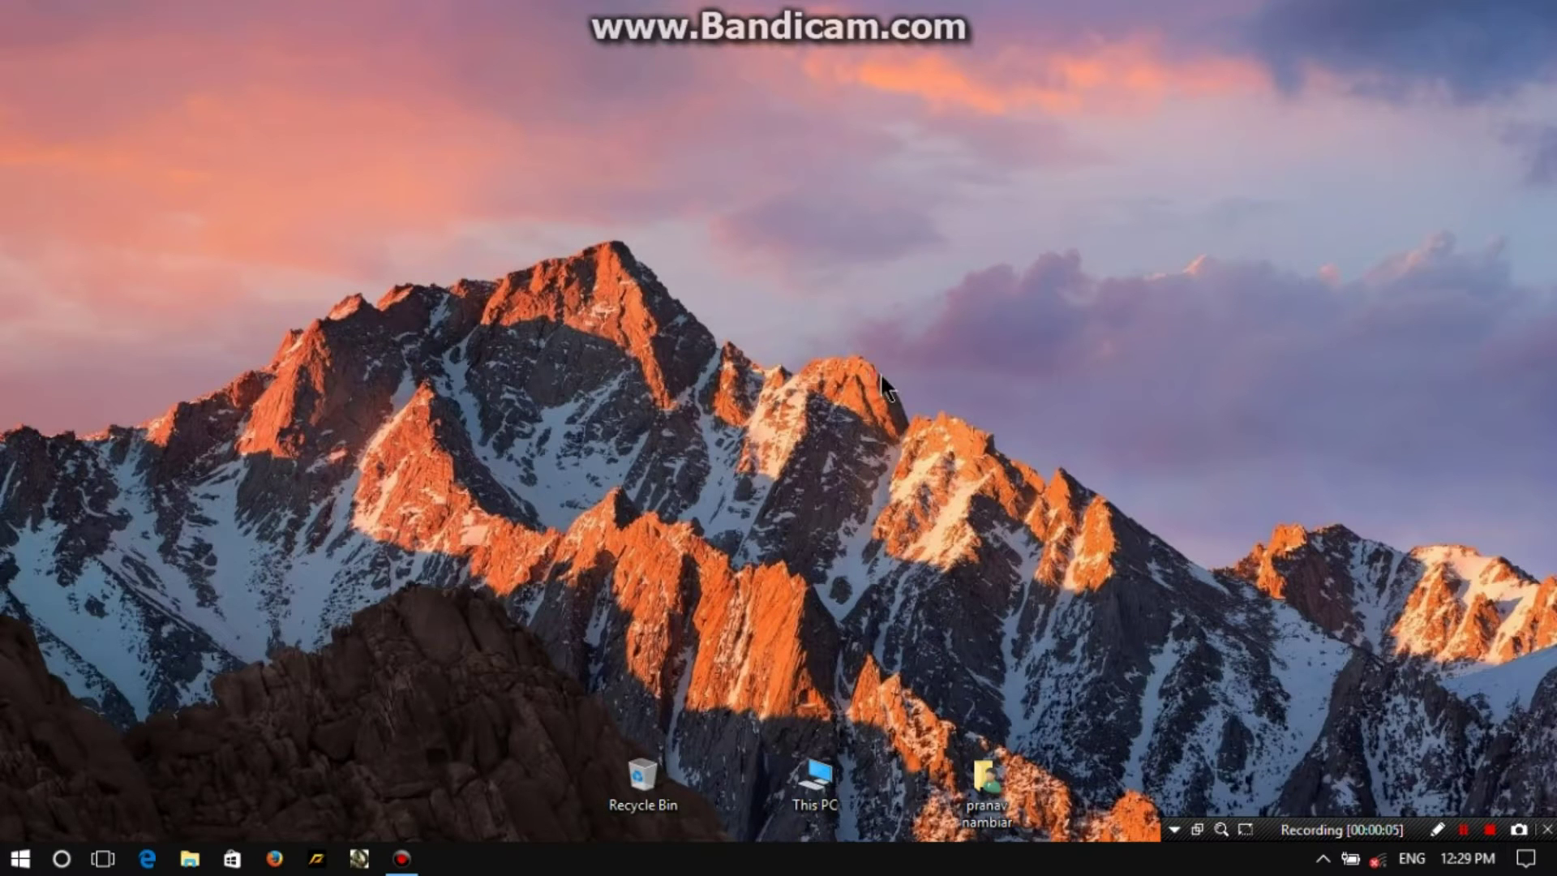
Switch Wi-Fi on from the system tray network flyout, then dismiss the flyout
click(1376, 859)
click(1233, 799)
click(928, 572)
From Action Center's Project options, start searching for wireless displays
click(1526, 859)
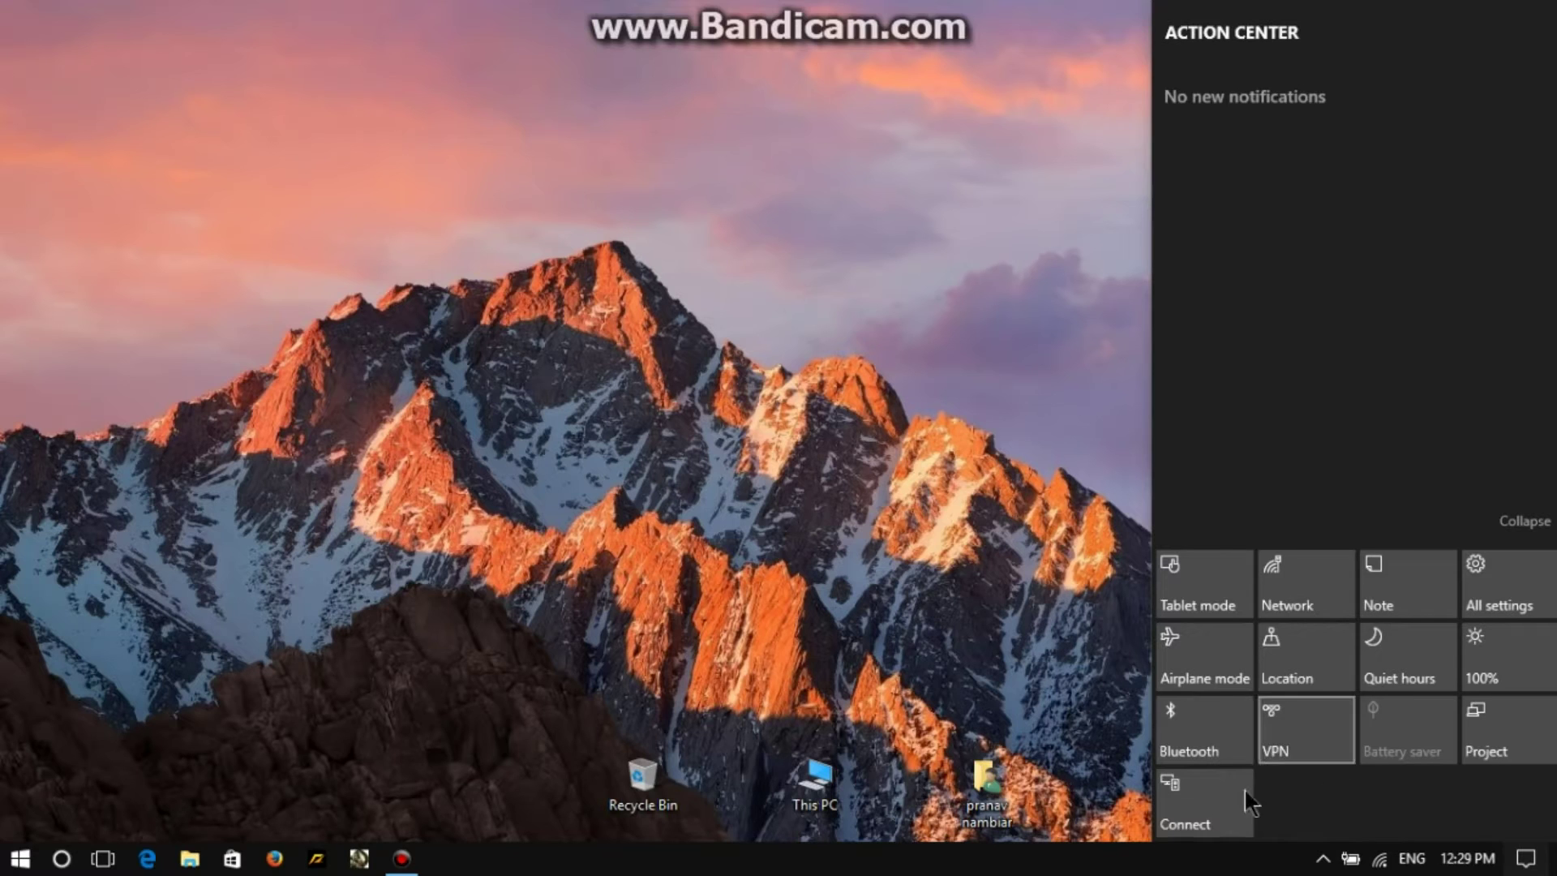
click(1498, 731)
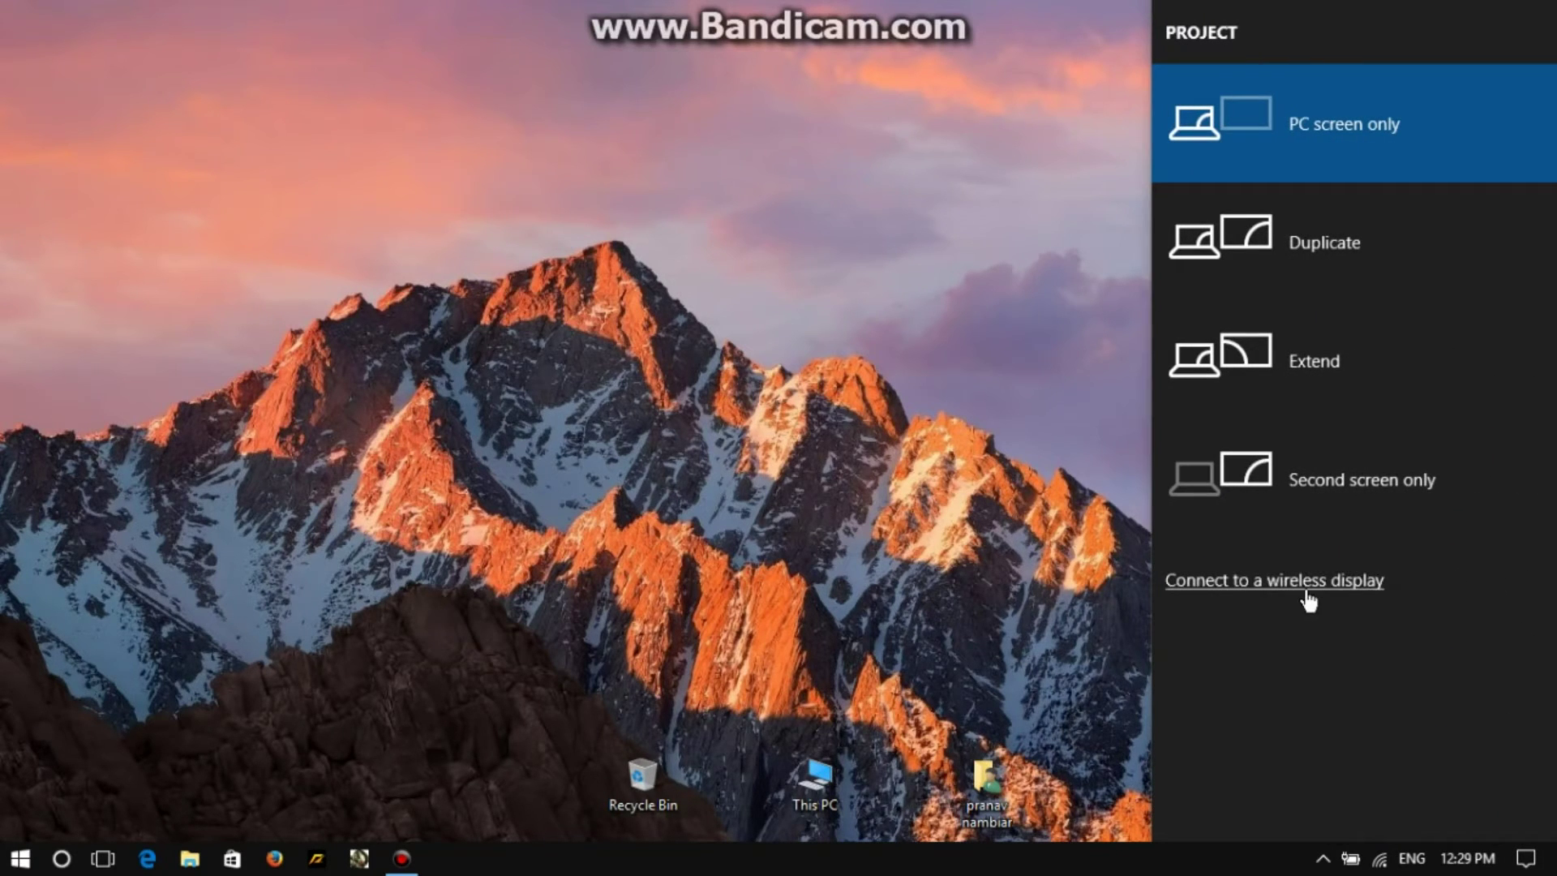
click(1342, 596)
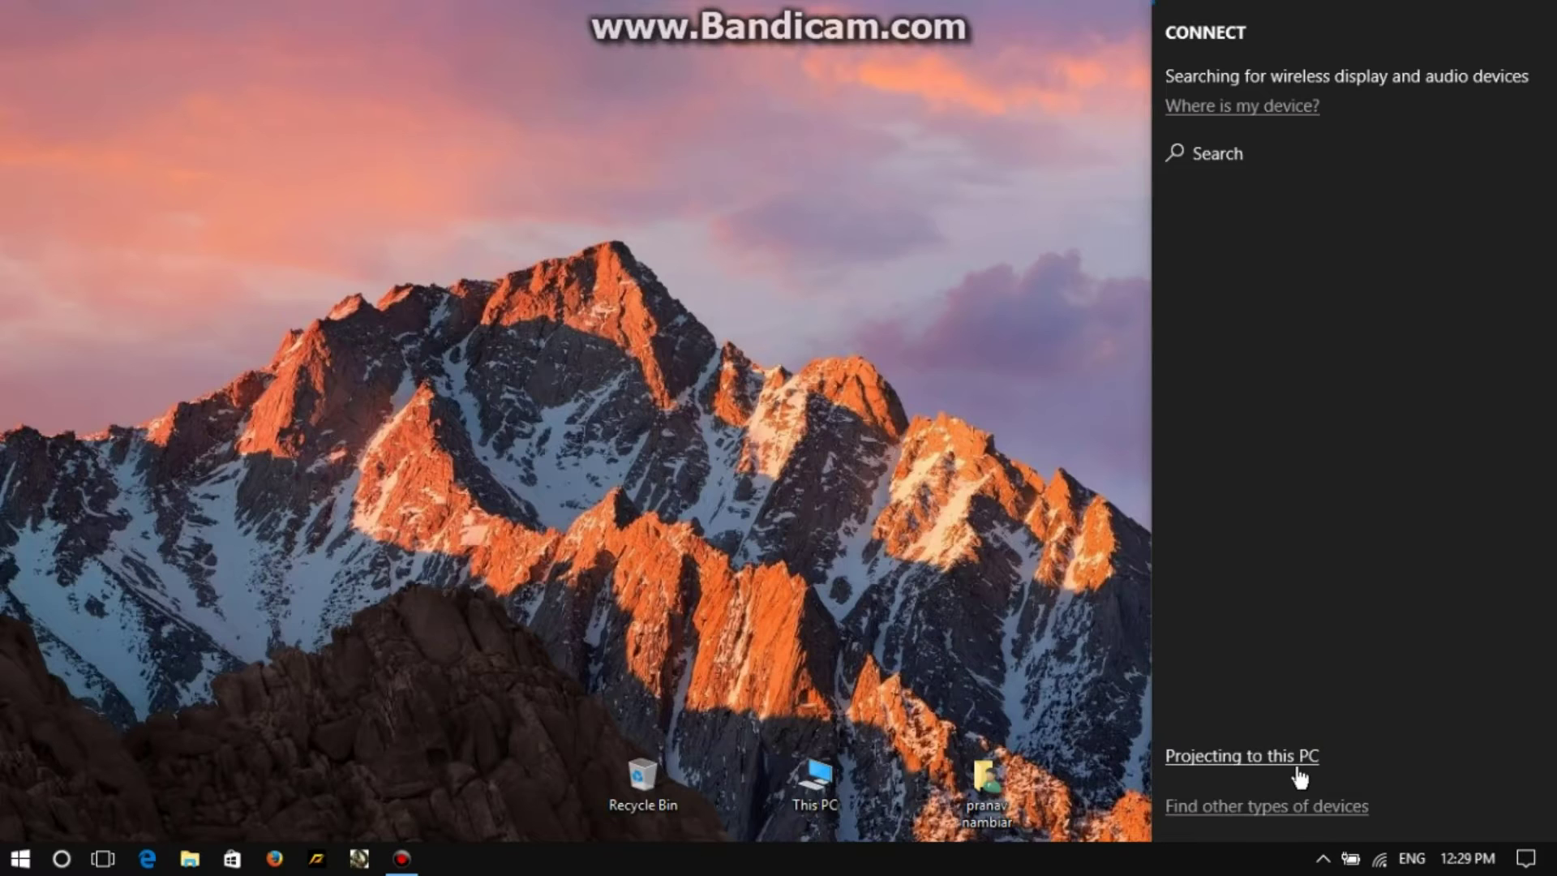
Set 'Projecting to this PC' in maximized Settings from Always Off to Available everywhere
click(1300, 761)
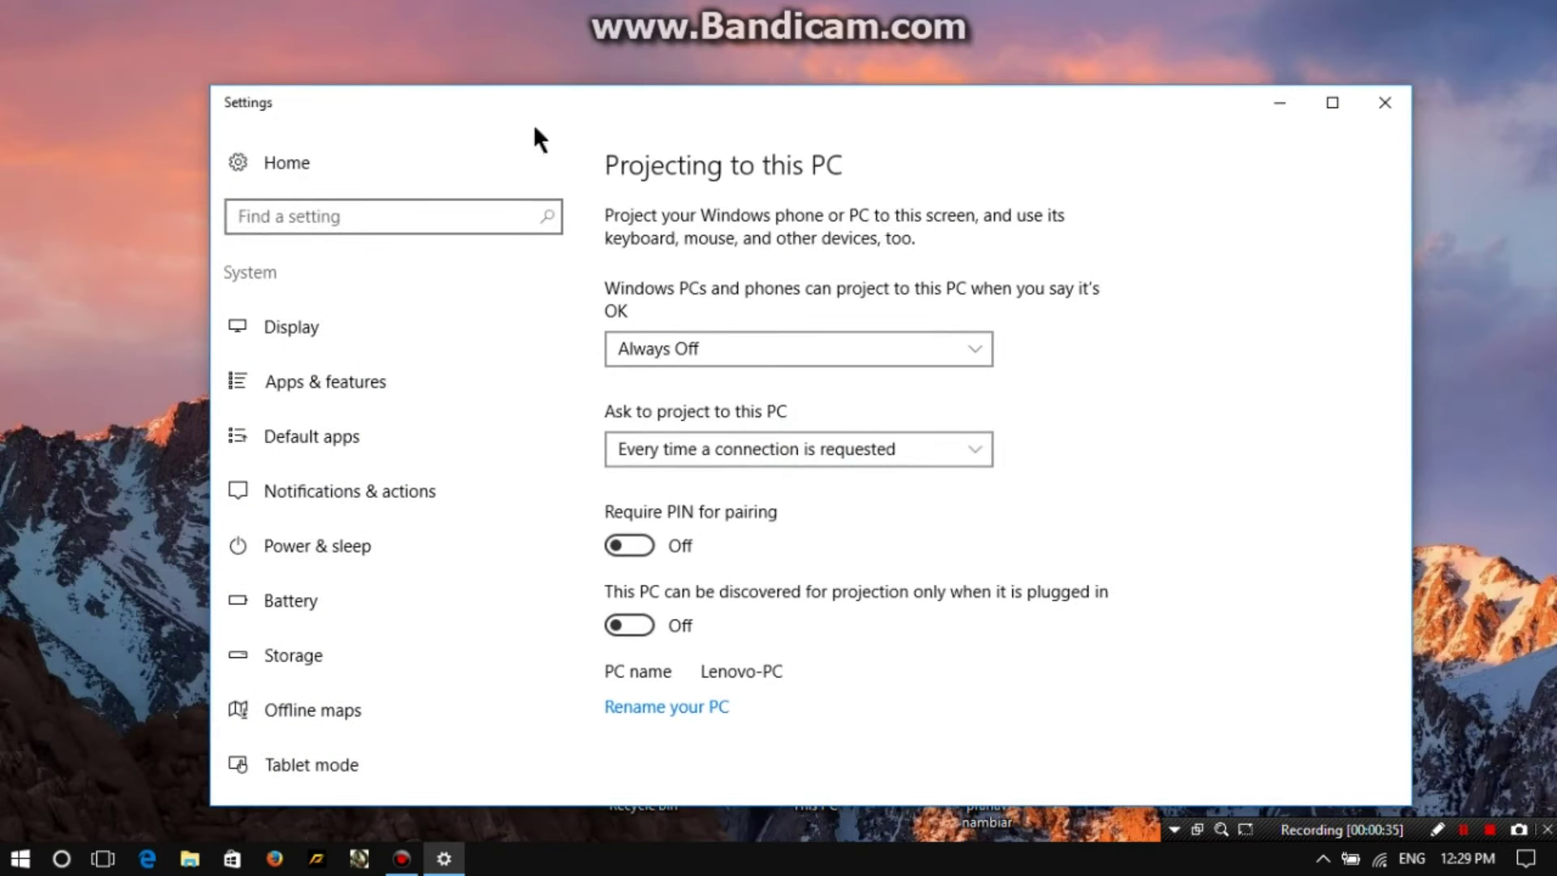
drag(757, 109, 791, 2)
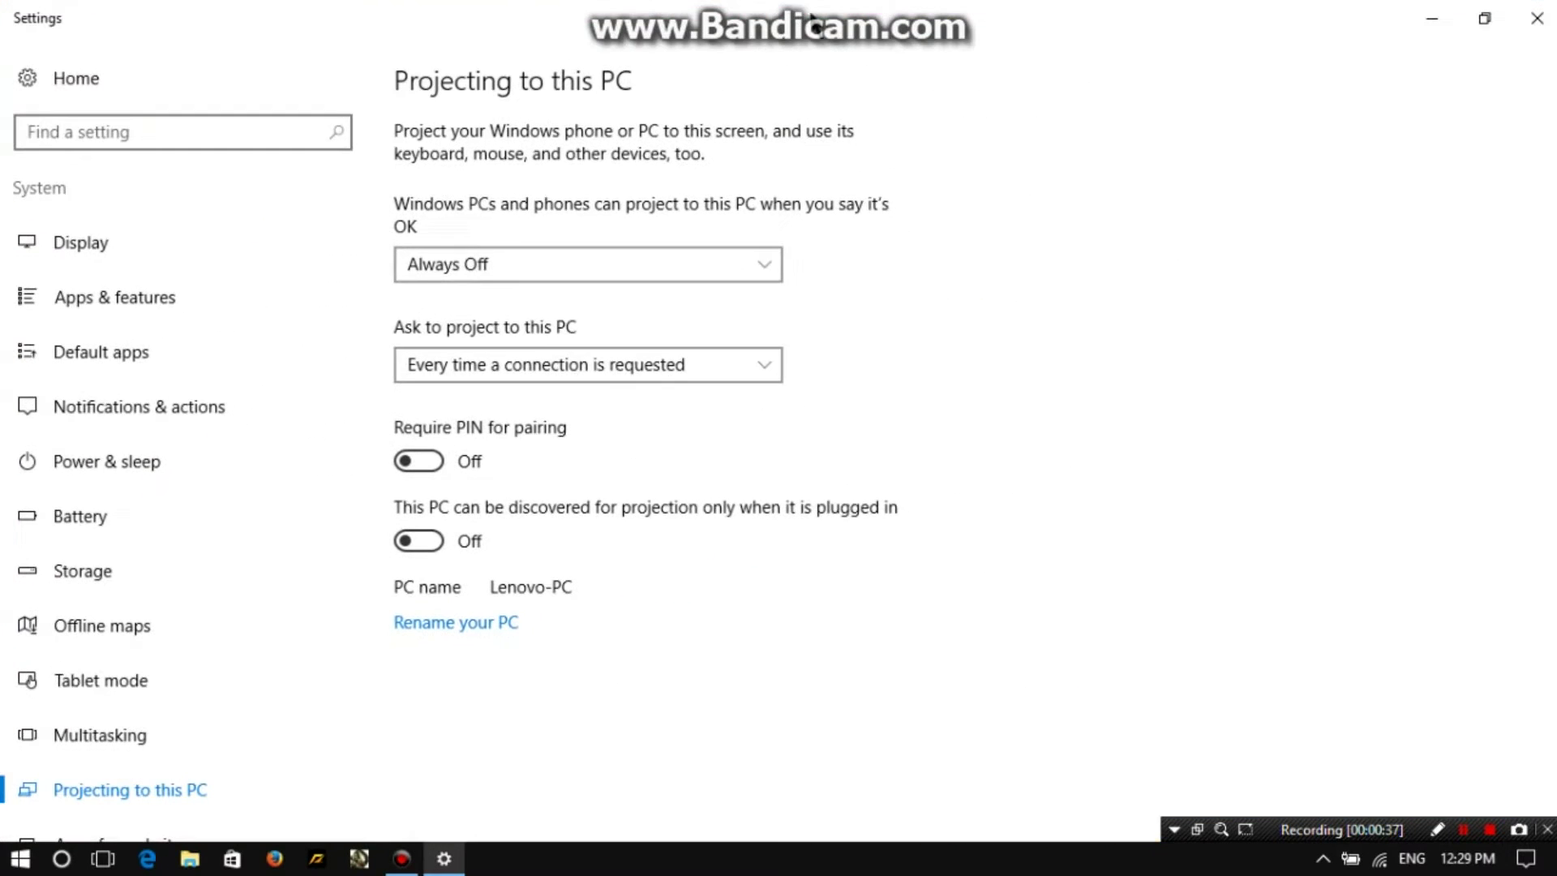
mouse_move(365, 486)
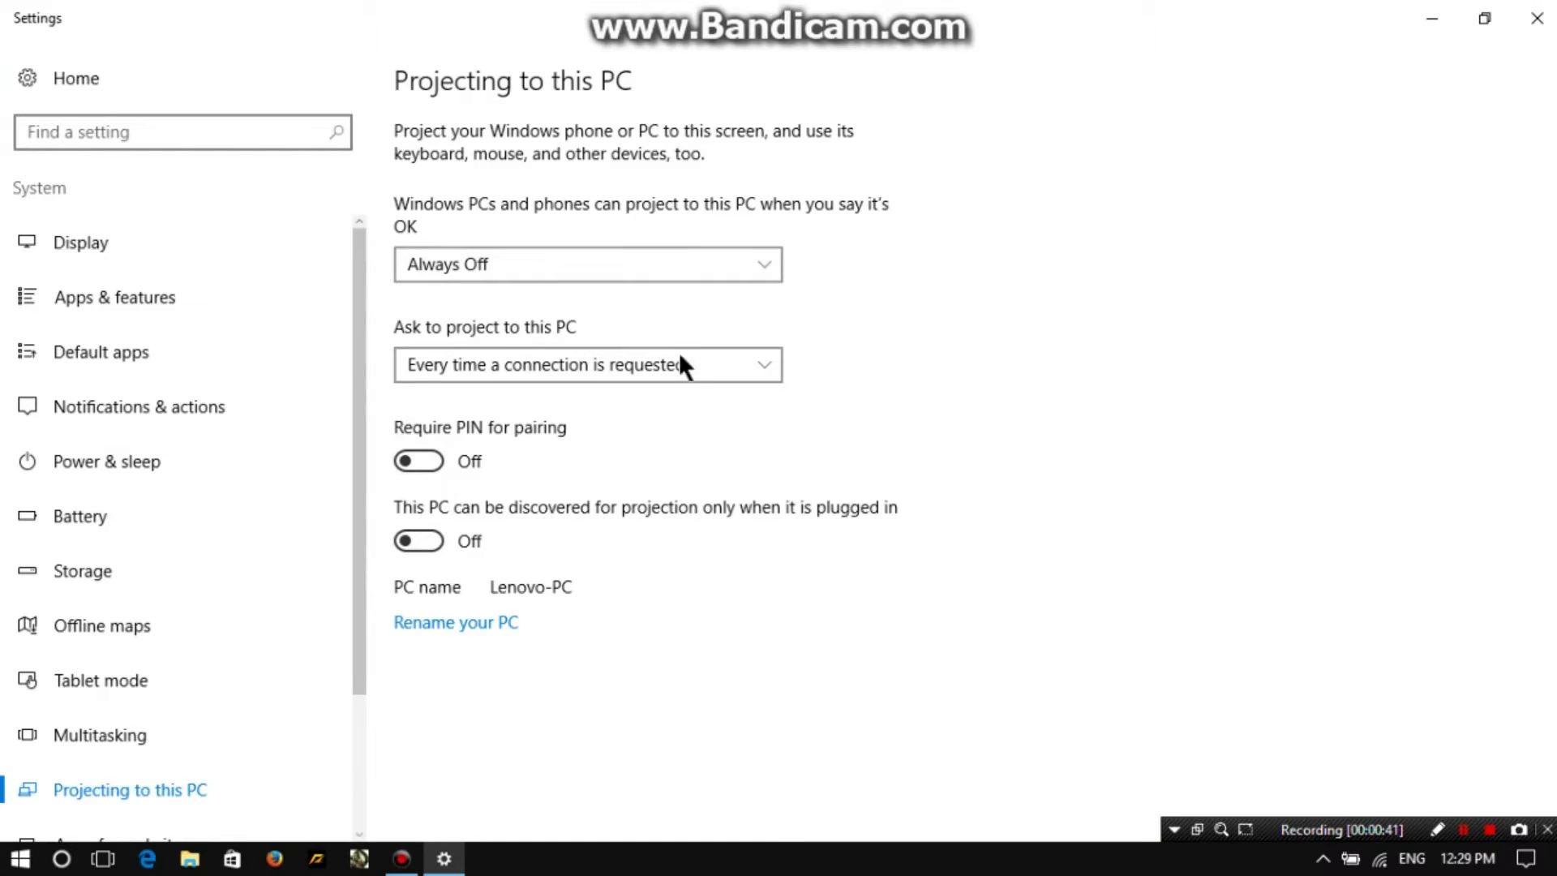
click(677, 266)
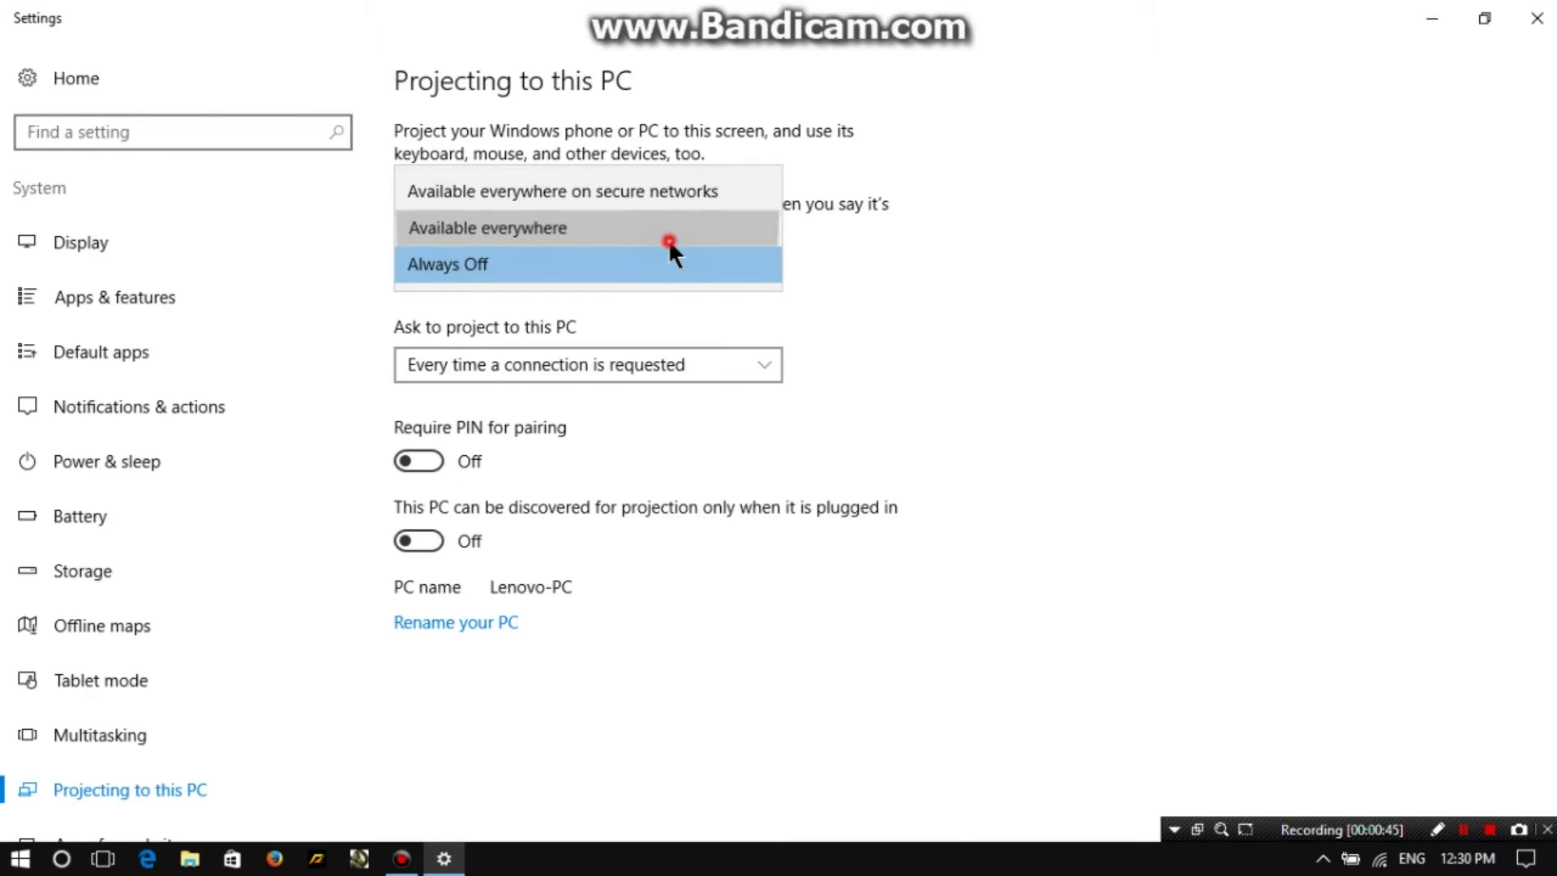
click(668, 228)
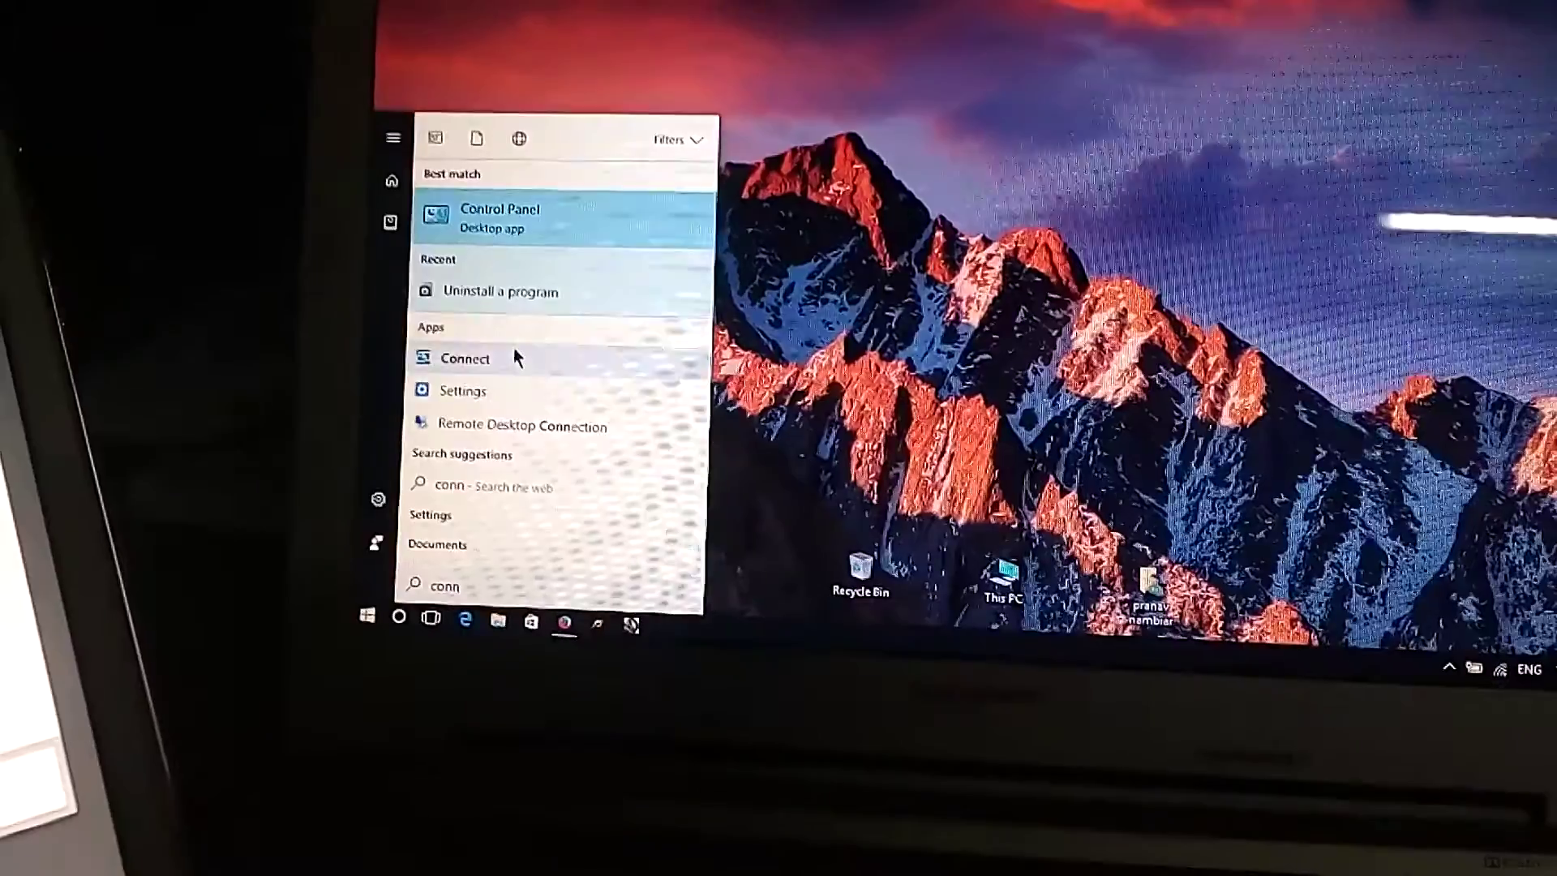
Launch the Connect app from the 'conn' Start search results
click(515, 349)
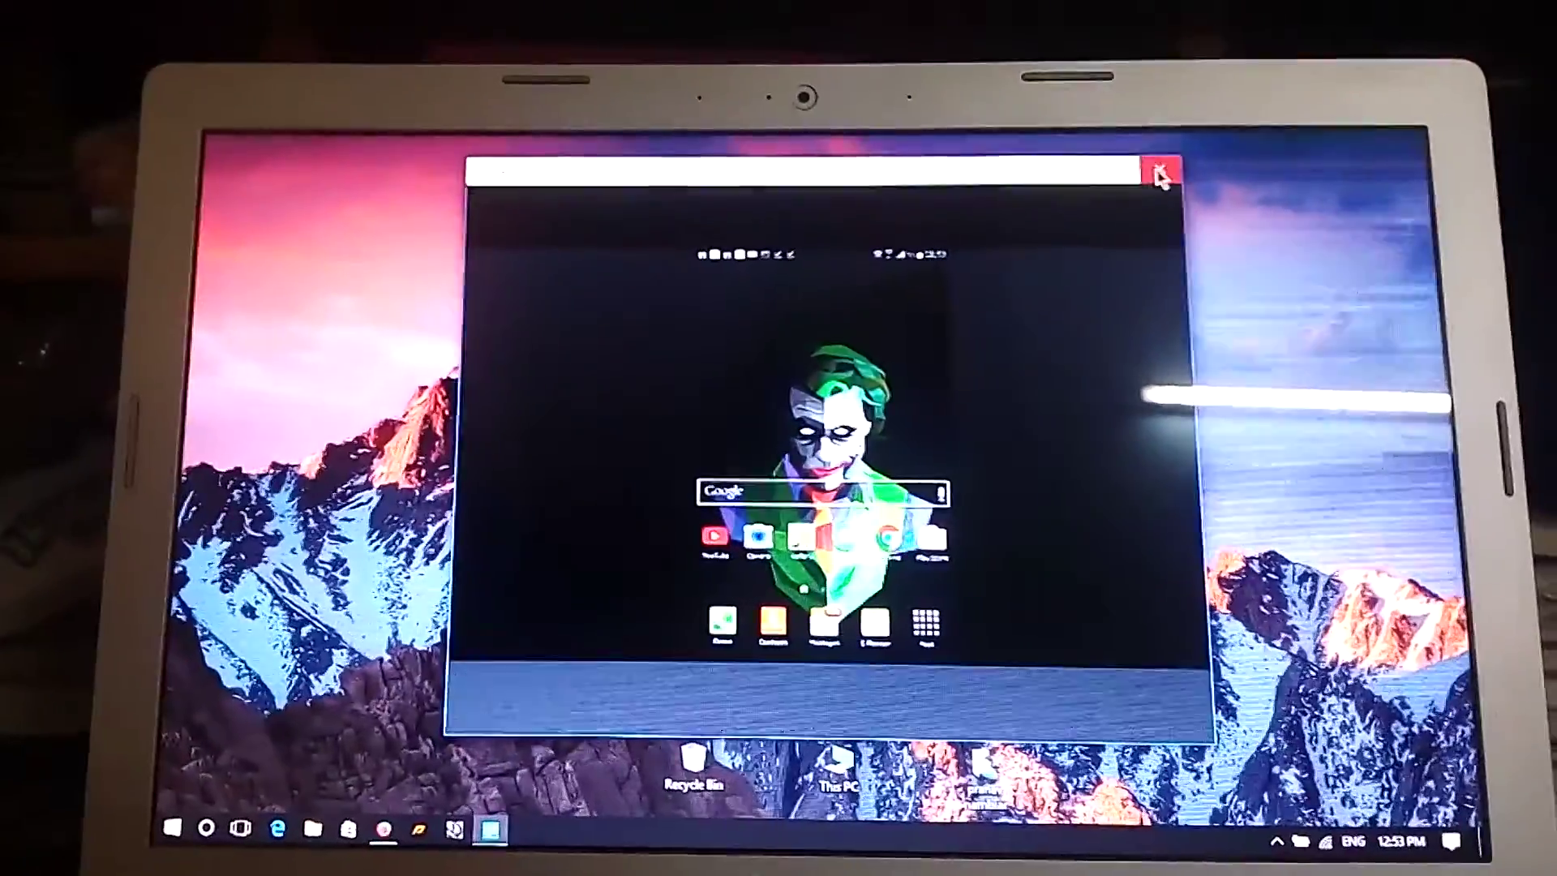
Close the Connect window showing the mirrored tablet screen
click(1151, 165)
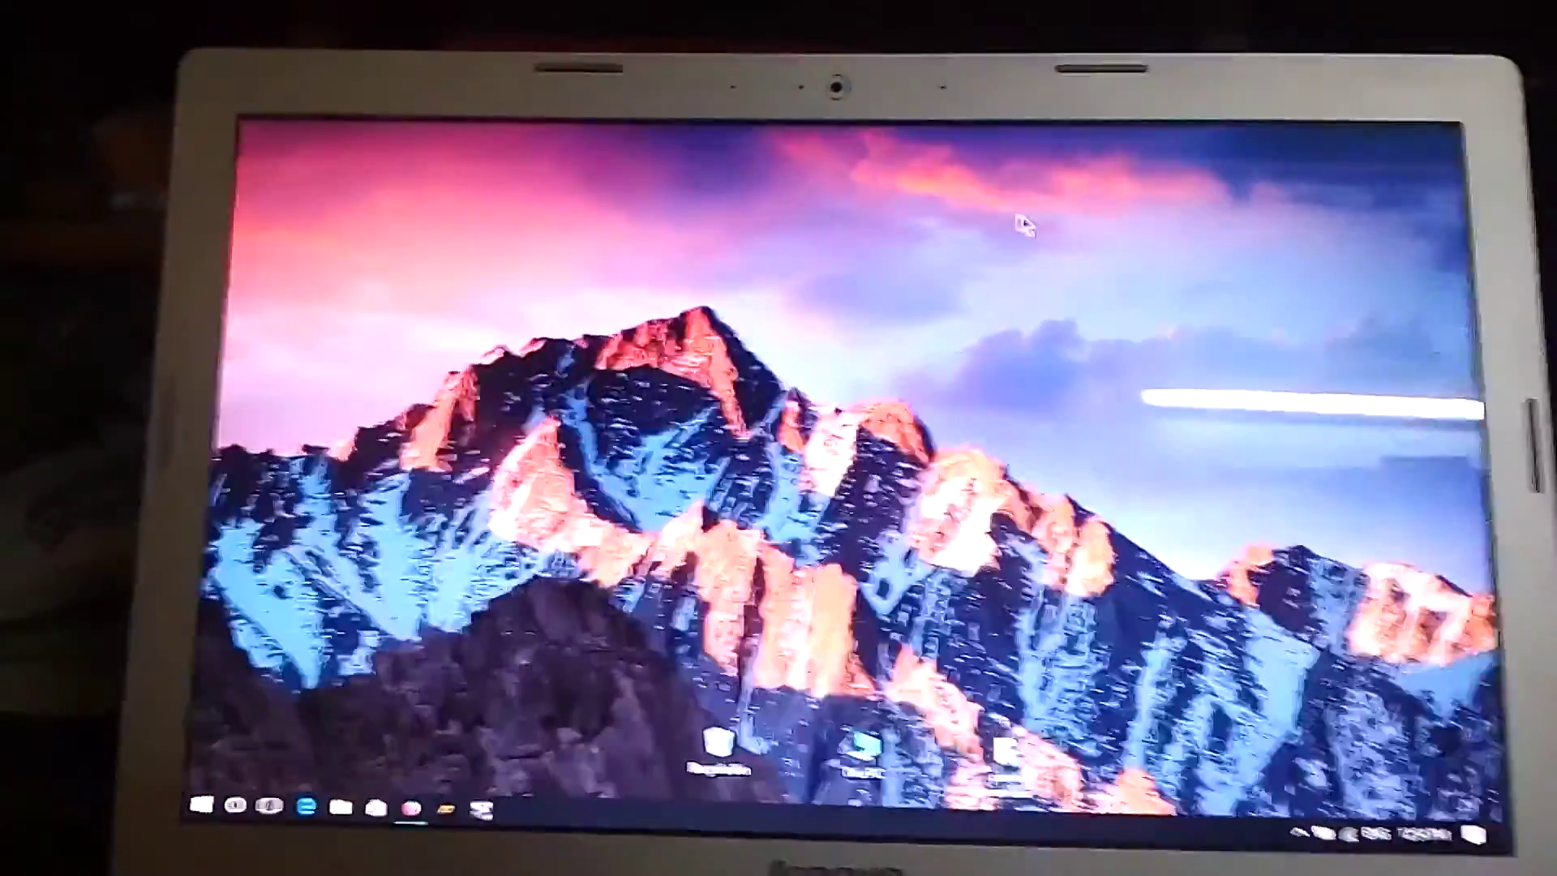